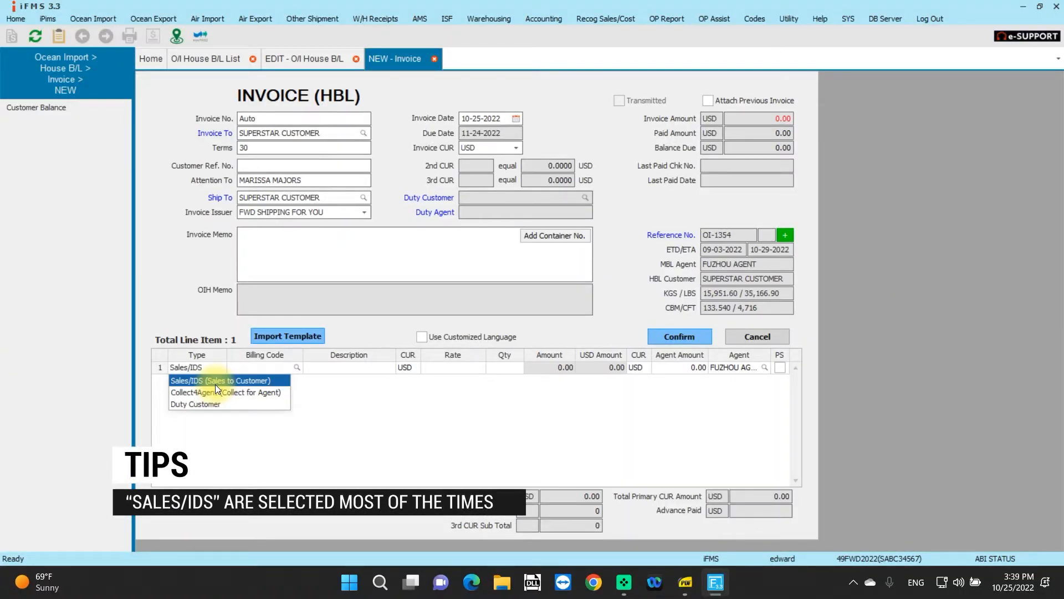
# - Fill the invoice's first line as Sales/IDS with billing code FREIGHT.OI and a rate of 100
pyautogui.click(216, 382)
pyautogui.write('fre')
pyautogui.press('Tab')
pyautogui.press('Return')
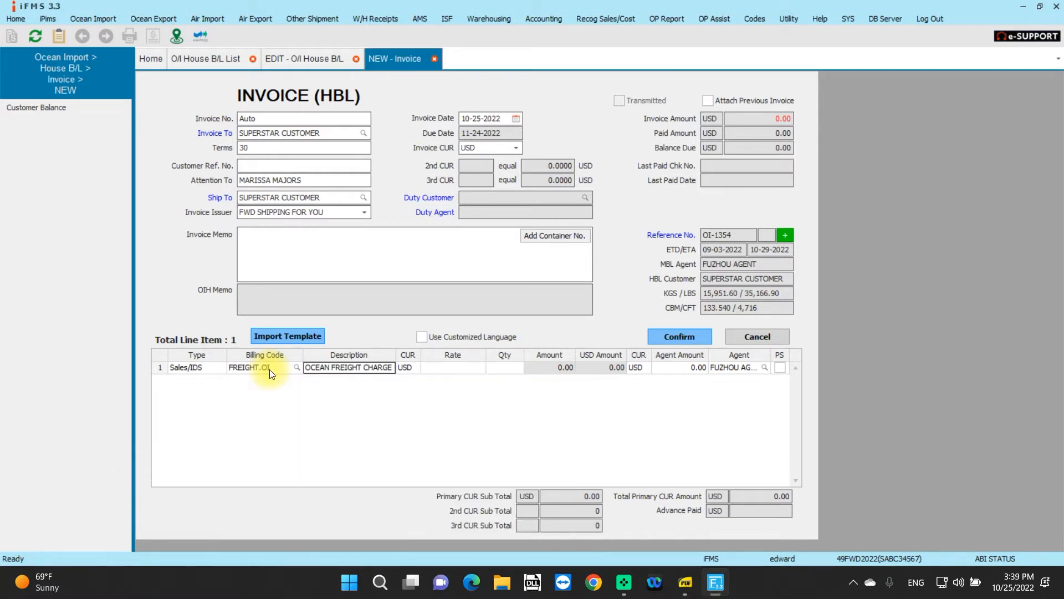
pyautogui.press('Tab')
pyautogui.press('Tab')
pyautogui.write('100')
pyautogui.press('Tab')
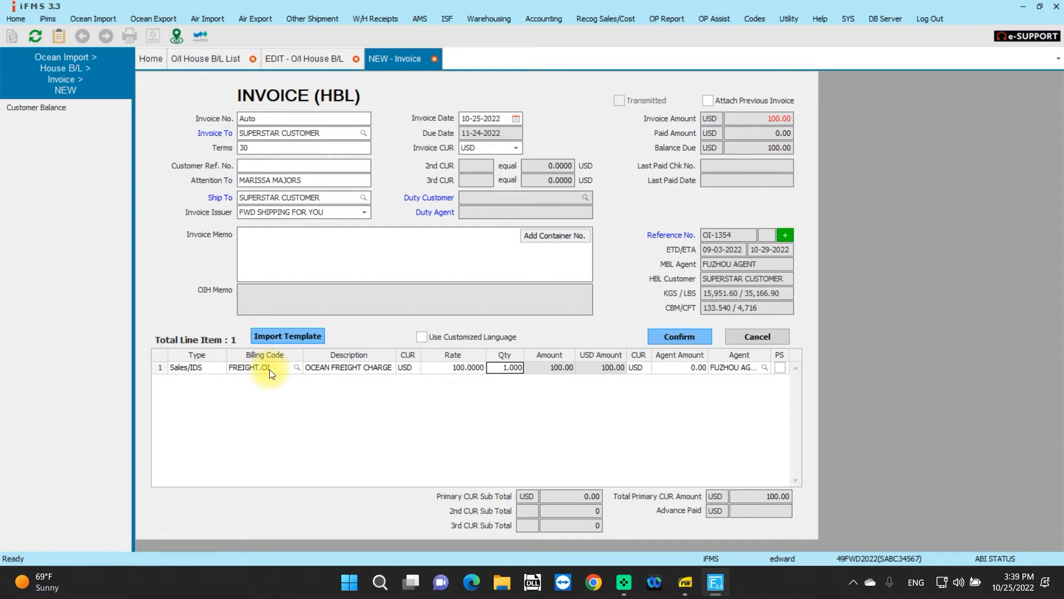
# - Add a second line to the invoice and set its type to Collect4Agent
pyautogui.click(676, 367)
pyautogui.press('Tab')
pyautogui.press('Tab')
pyautogui.press('Tab')
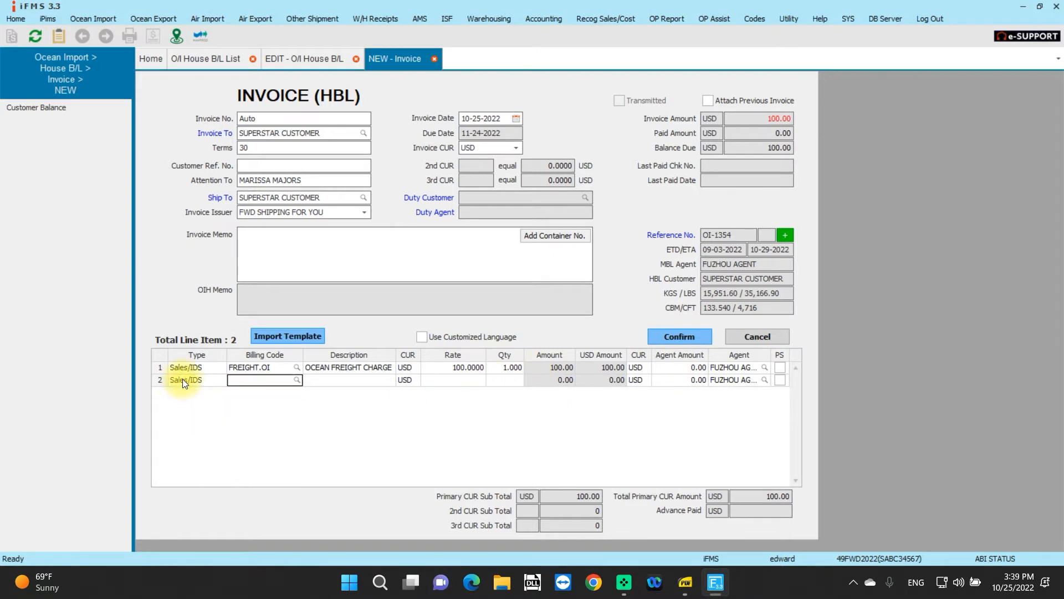
pyautogui.click(182, 378)
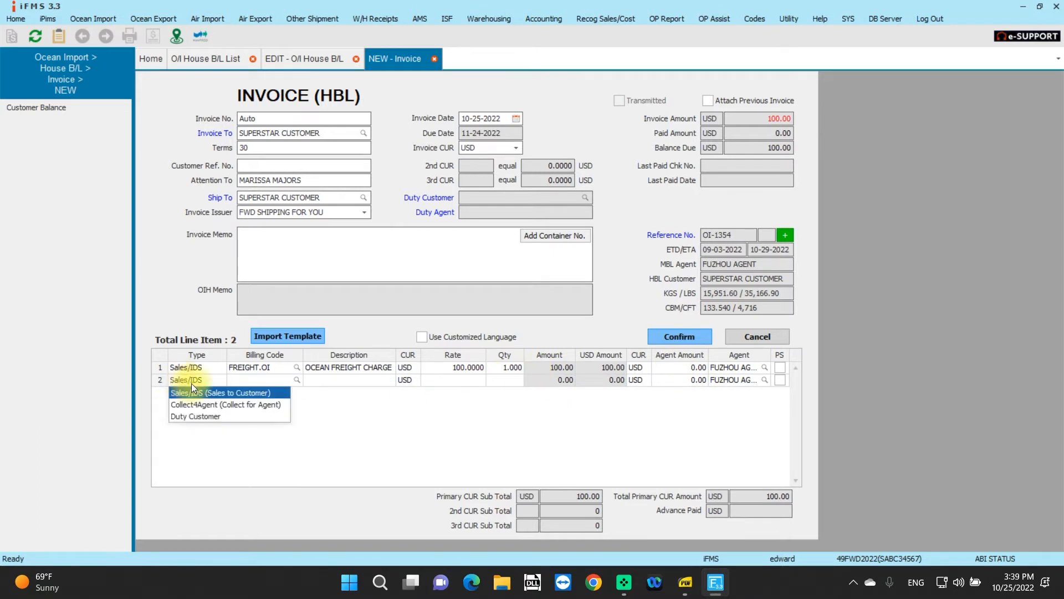
pyautogui.click(213, 403)
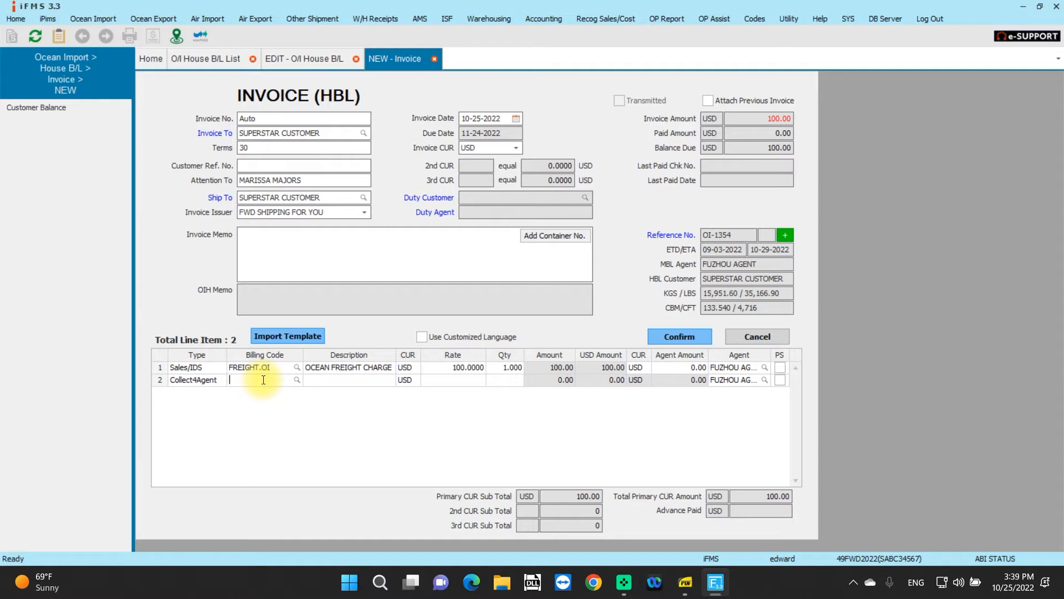
# - Give the Collect4Agent line the billing code FREIGHT.OI and a rate of 100
pyautogui.write('fre')
pyautogui.press('Tab')
pyautogui.press('Return')
pyautogui.press('Tab')
pyautogui.press('Tab')
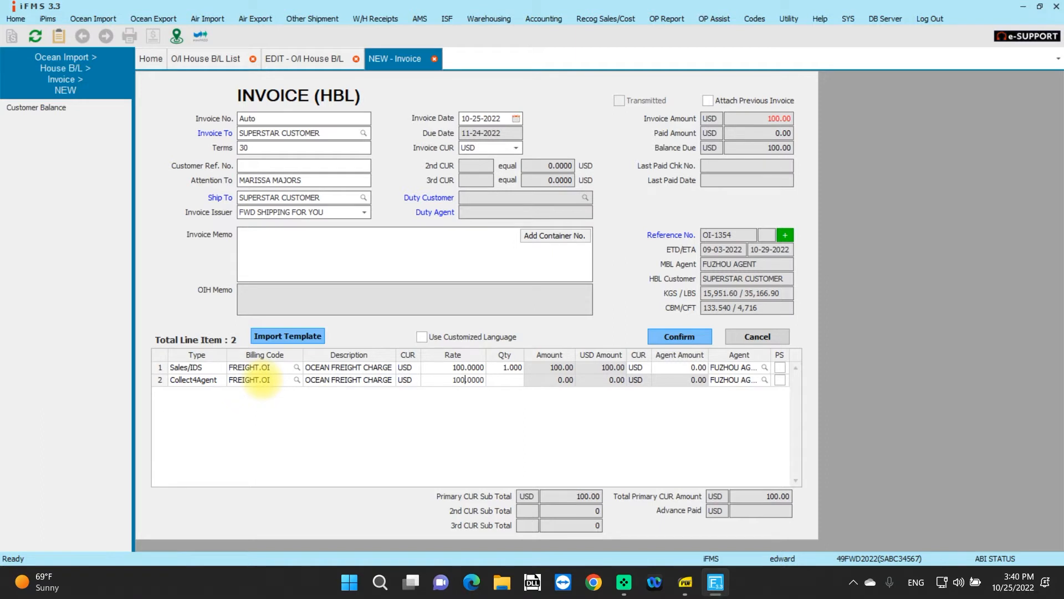
pyautogui.press('Tab')
pyautogui.click(703, 384)
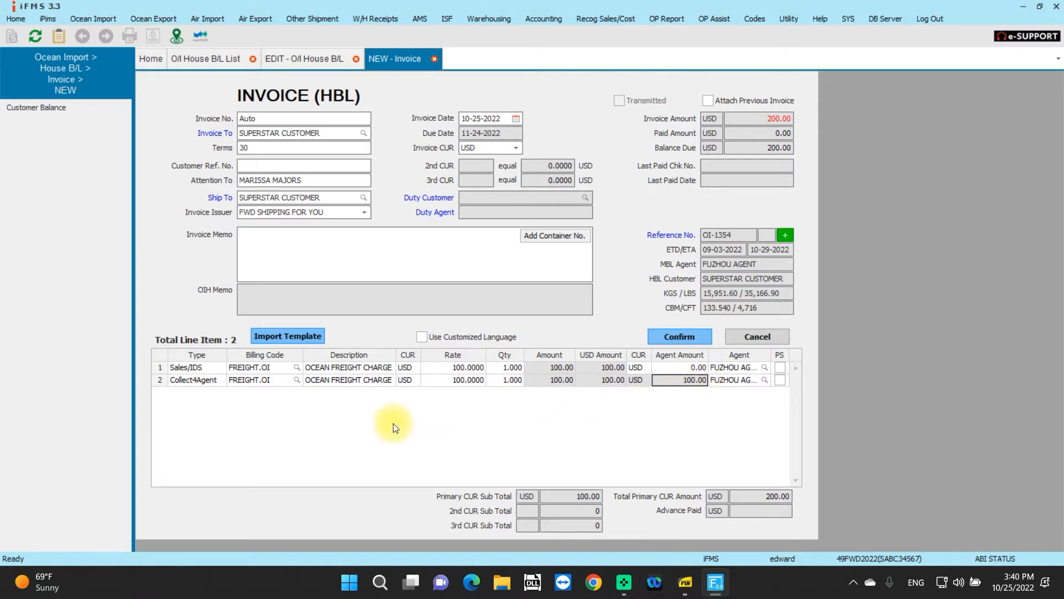
# - Check the agent amounts on both invoice lines and save the invoice
pyautogui.click(217, 370)
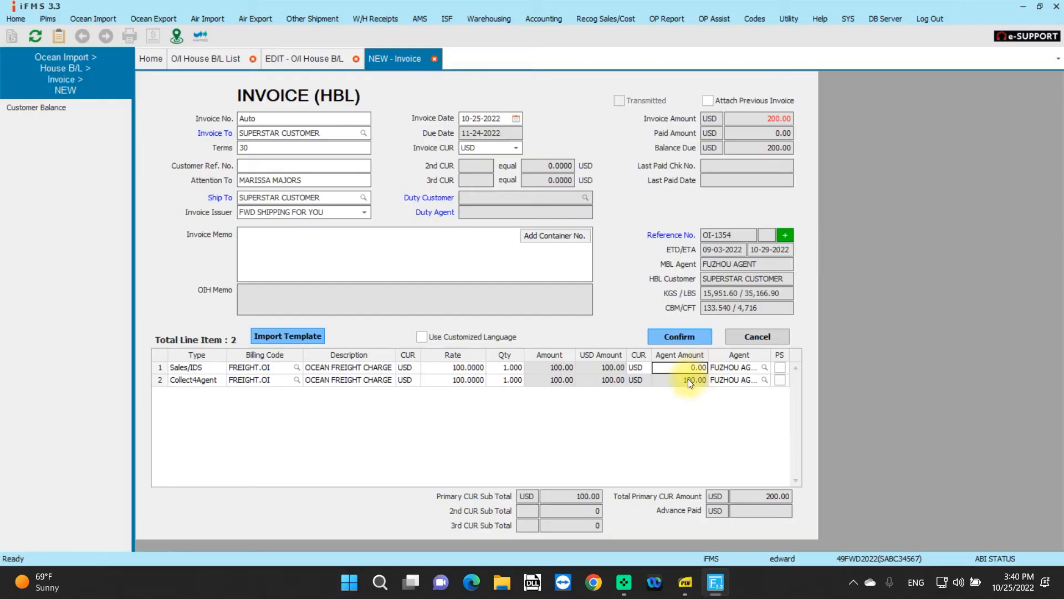
pyautogui.click(688, 379)
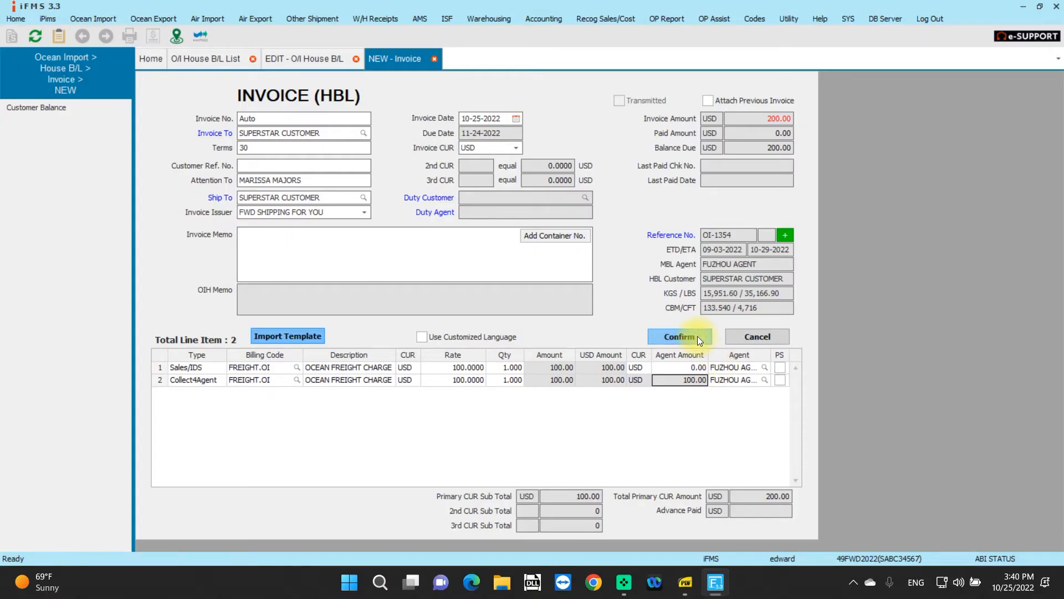
pyautogui.click(698, 336)
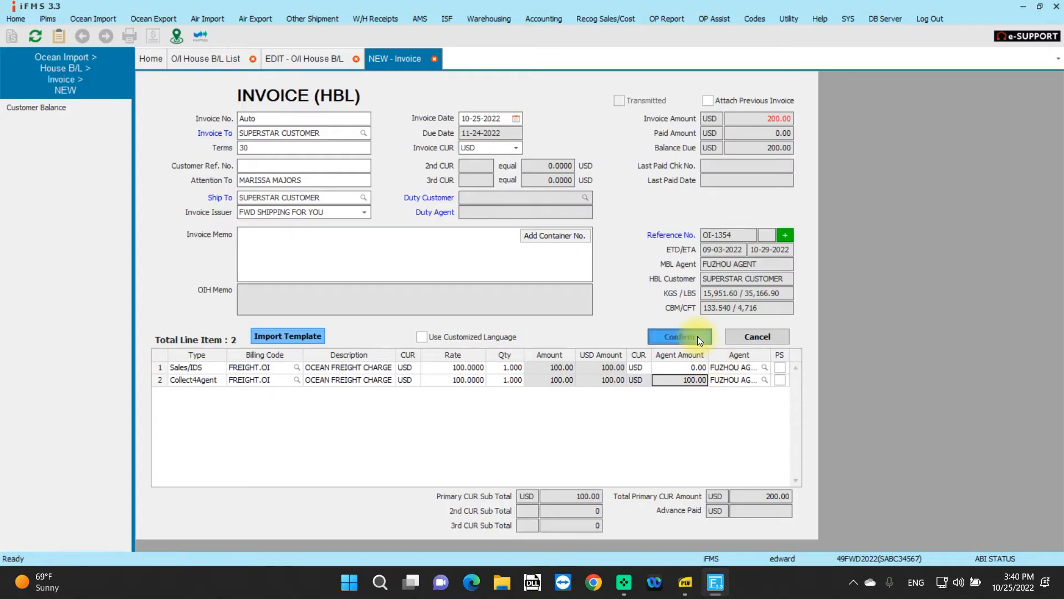
pyautogui.click(486, 316)
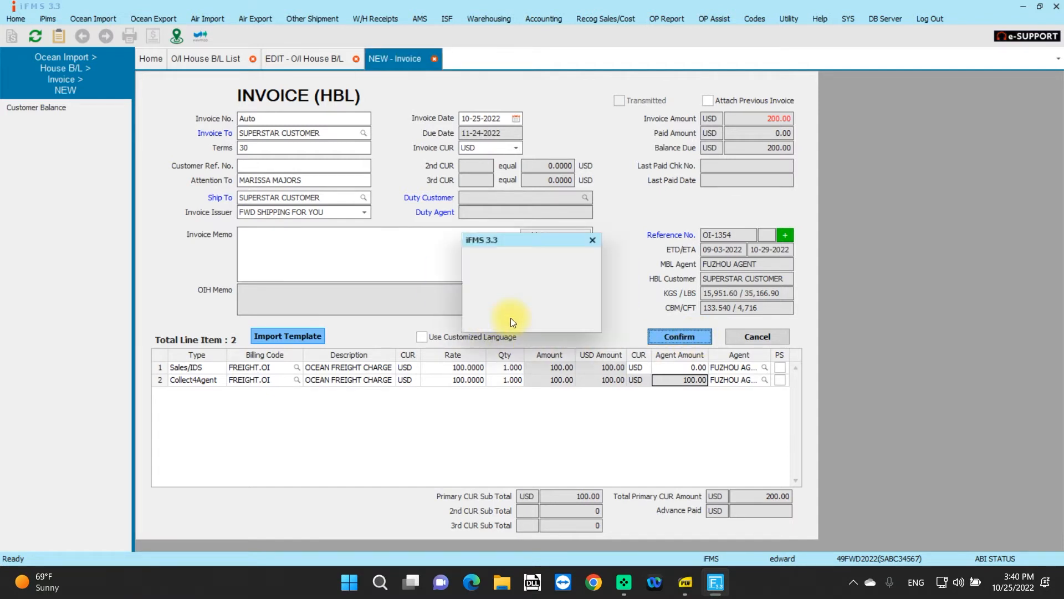
pyautogui.press('Return')
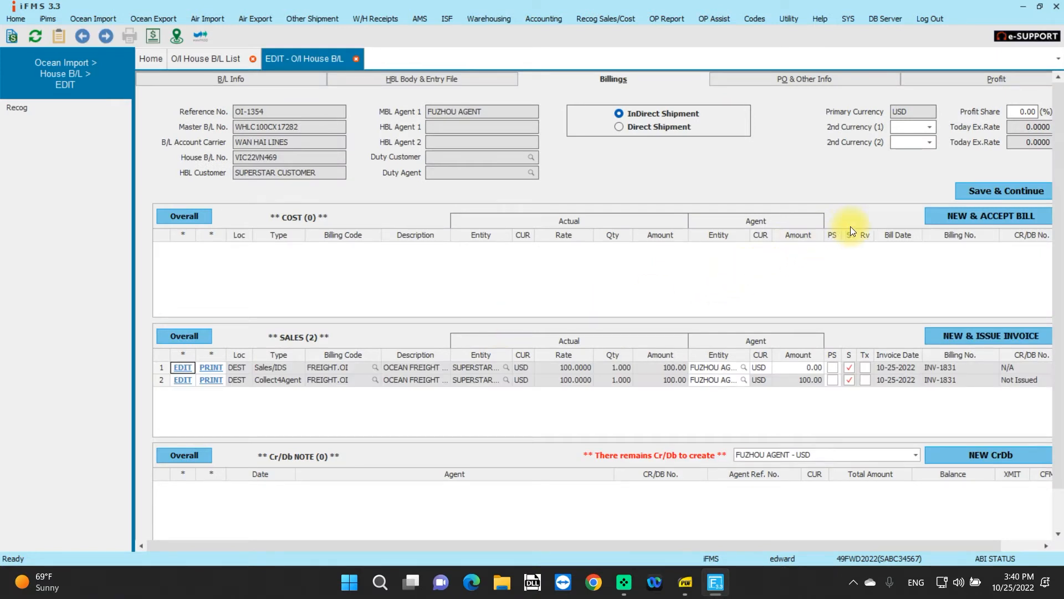
# - Start a new bill in the house B/L's cost section with number ABCD1111111 and vendor WAN HAI LINES
pyautogui.click(962, 219)
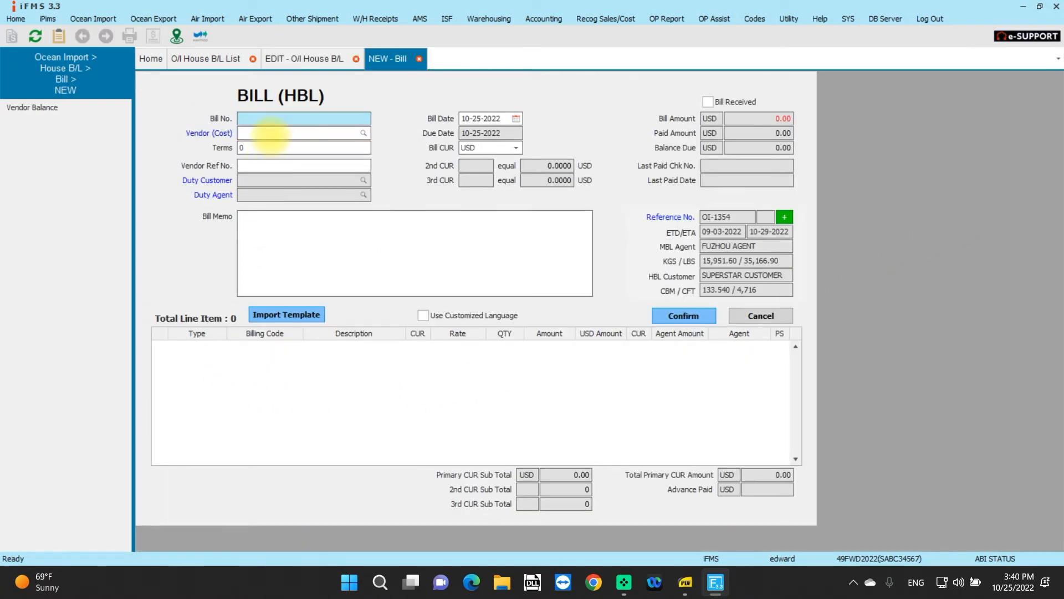
pyautogui.write('ABCD1111111')
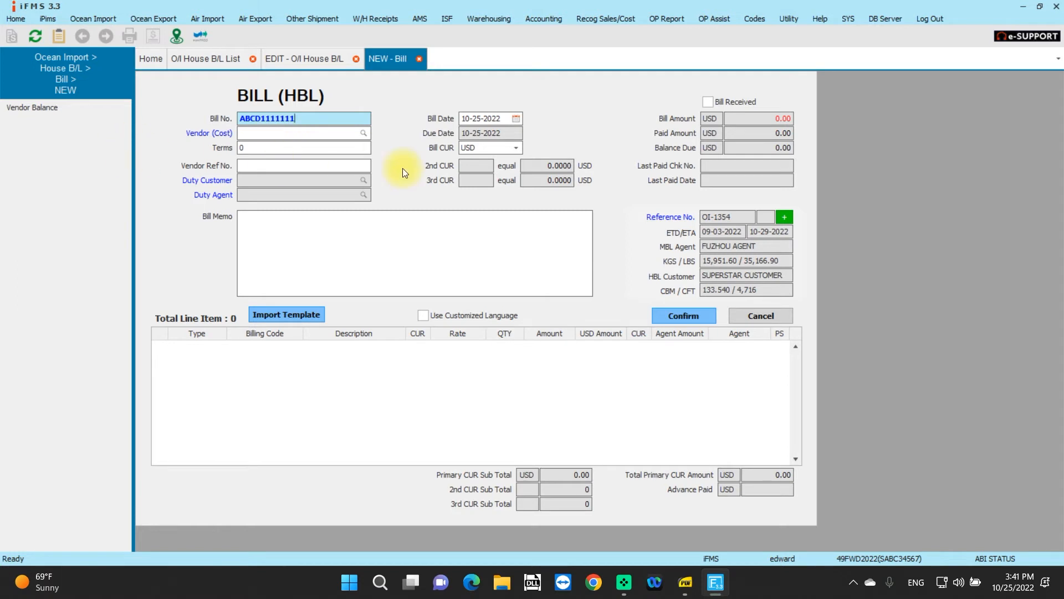
pyautogui.click(313, 131)
pyautogui.write('WAN')
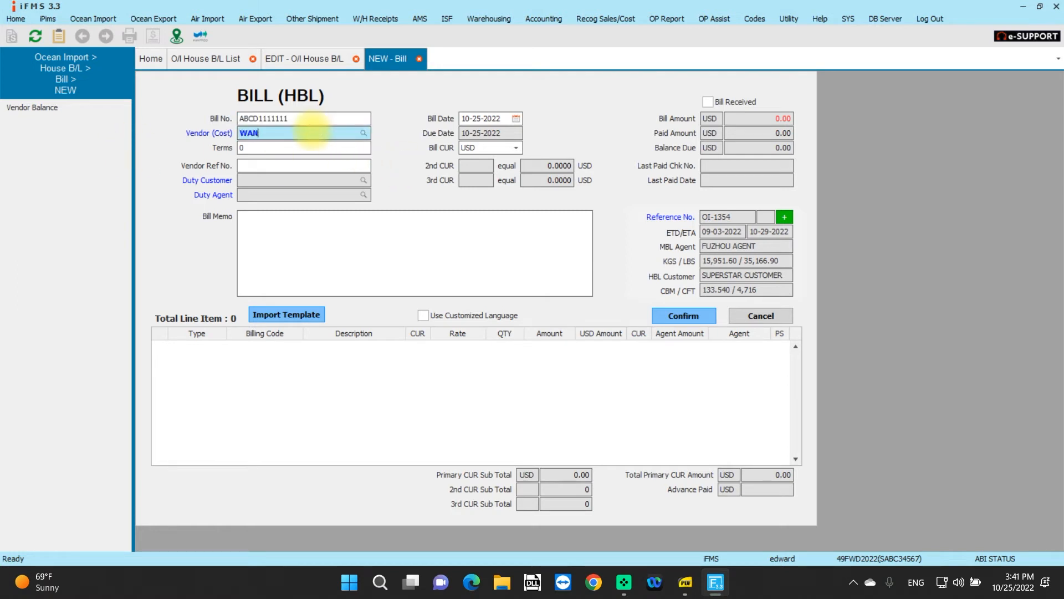
pyautogui.press('Return')
pyautogui.press('Return')
# - Add a Cost/IDS line to the bill with billing code FREIGHT.OI and a rate of 80
pyautogui.click(234, 382)
pyautogui.press('Return')
pyautogui.click(214, 347)
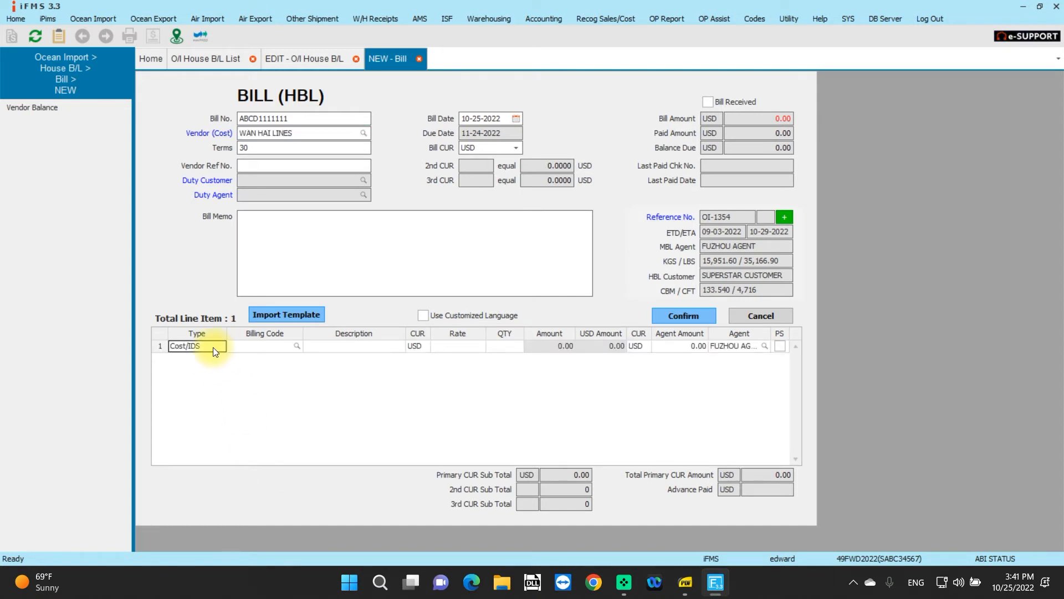
pyautogui.click(213, 347)
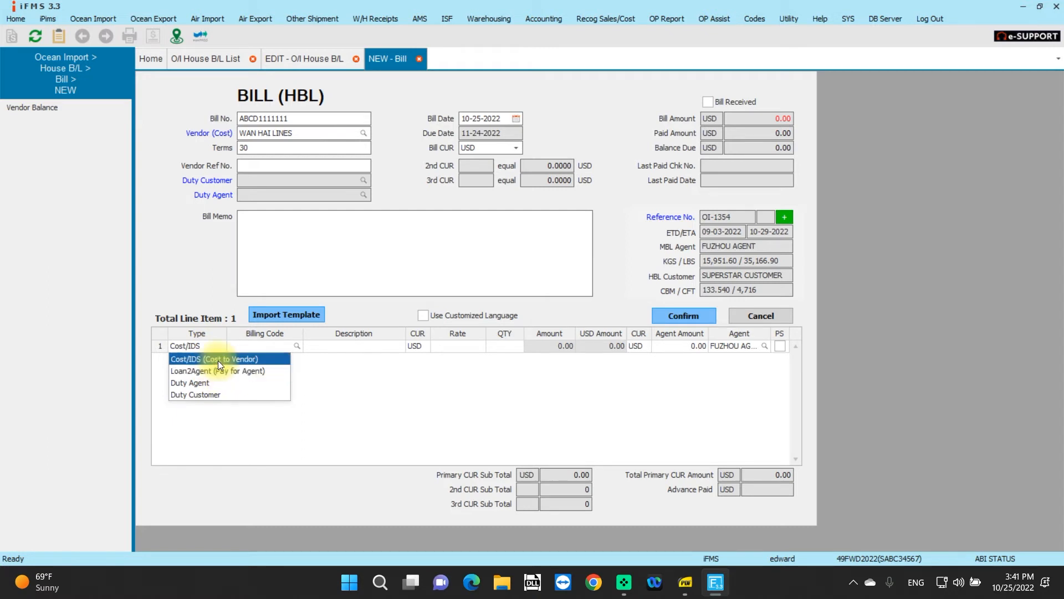
pyautogui.click(218, 360)
pyautogui.click(271, 347)
pyautogui.write('FRE')
pyautogui.press('Return')
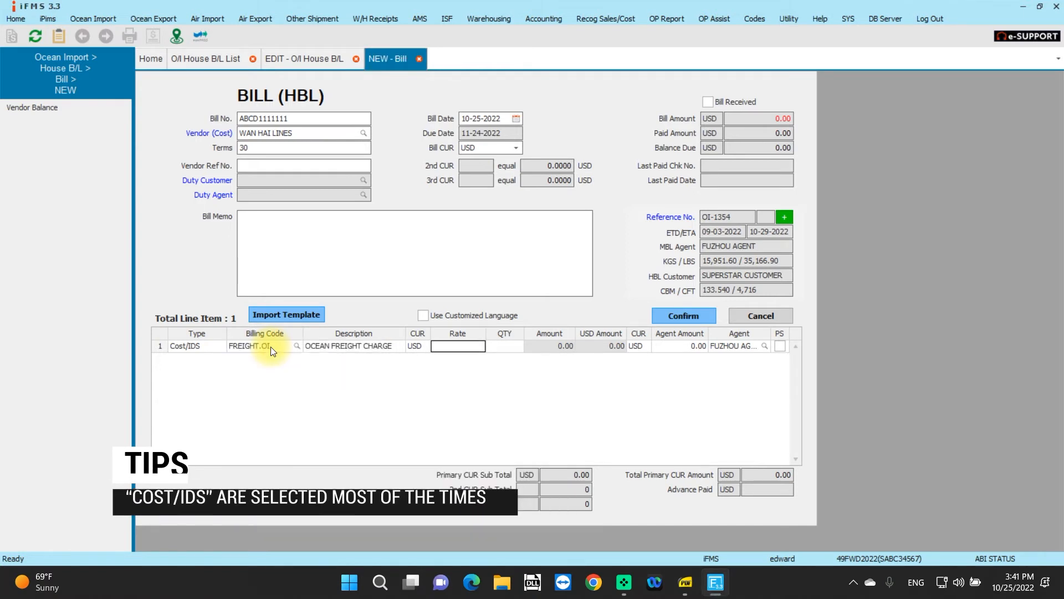
pyautogui.write('1')
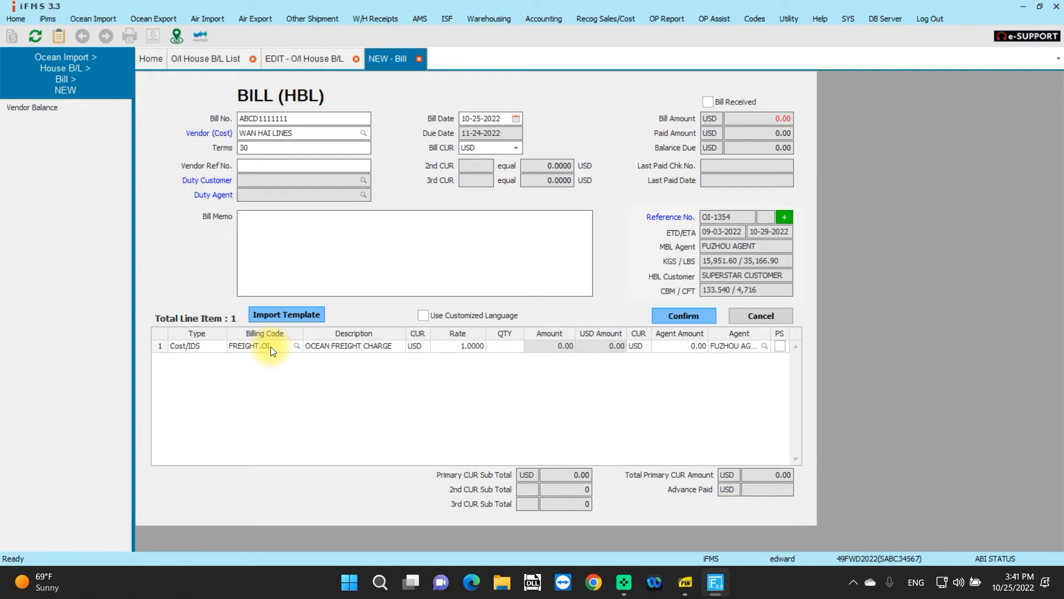
pyautogui.press('BackSpace')
pyautogui.write('80')
pyautogui.press('Tab')
# - Add a second line to the bill and set its type to Loan2Agent
pyautogui.press('Tab')
pyautogui.press('Tab')
pyautogui.press('Tab')
pyautogui.press('Tab')
pyautogui.press('Tab')
pyautogui.press('Tab')
pyautogui.click(218, 357)
pyautogui.click(217, 357)
pyautogui.click(217, 356)
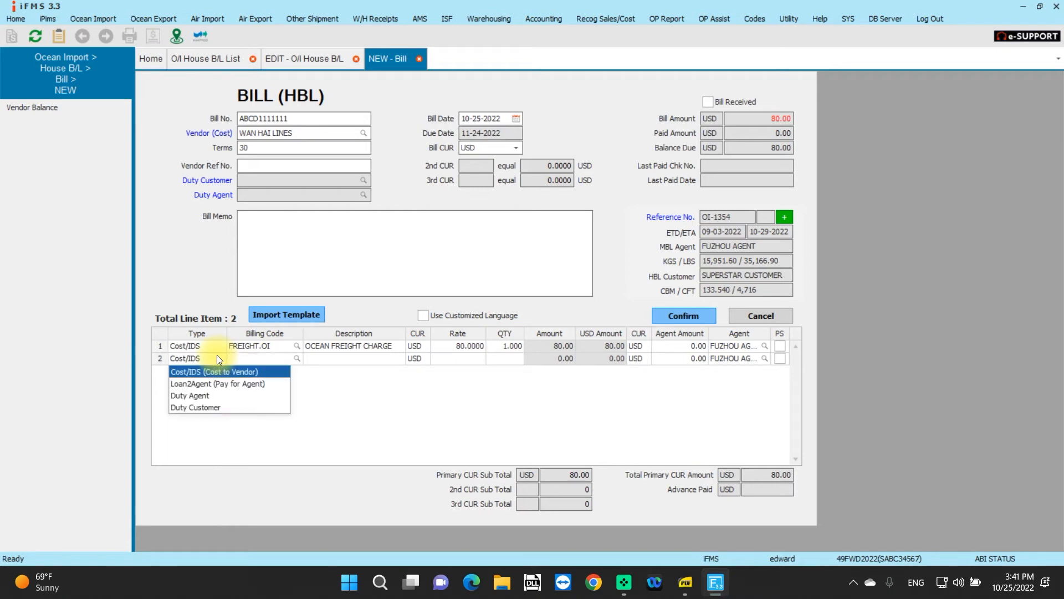
pyautogui.click(222, 385)
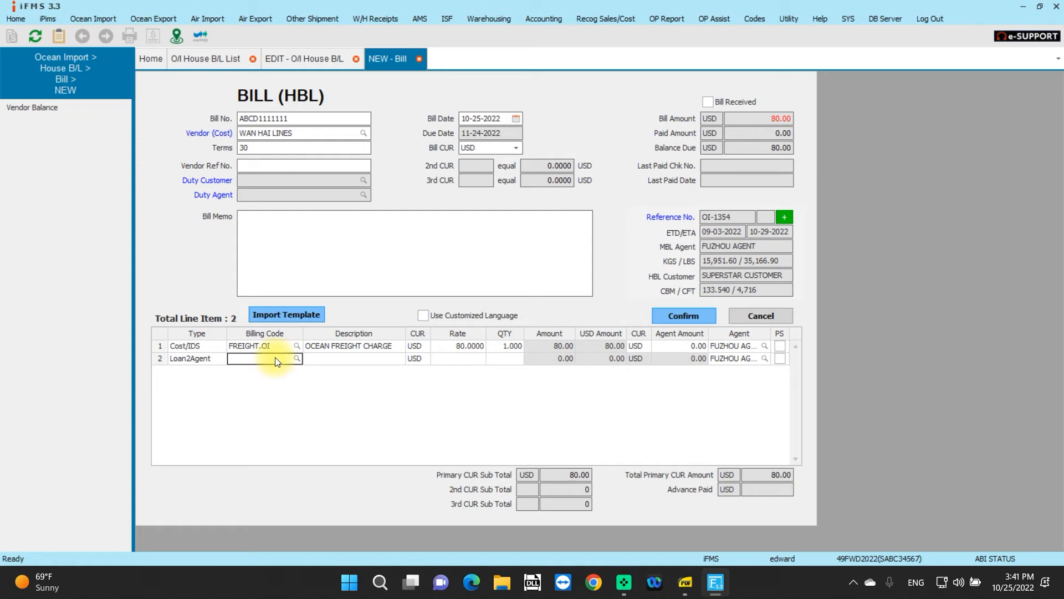
# - Give the Loan2Agent line the billing code FREIGHT.OI and a rate of 80
pyautogui.write('FRE')
pyautogui.press('Return')
pyautogui.press('Return')
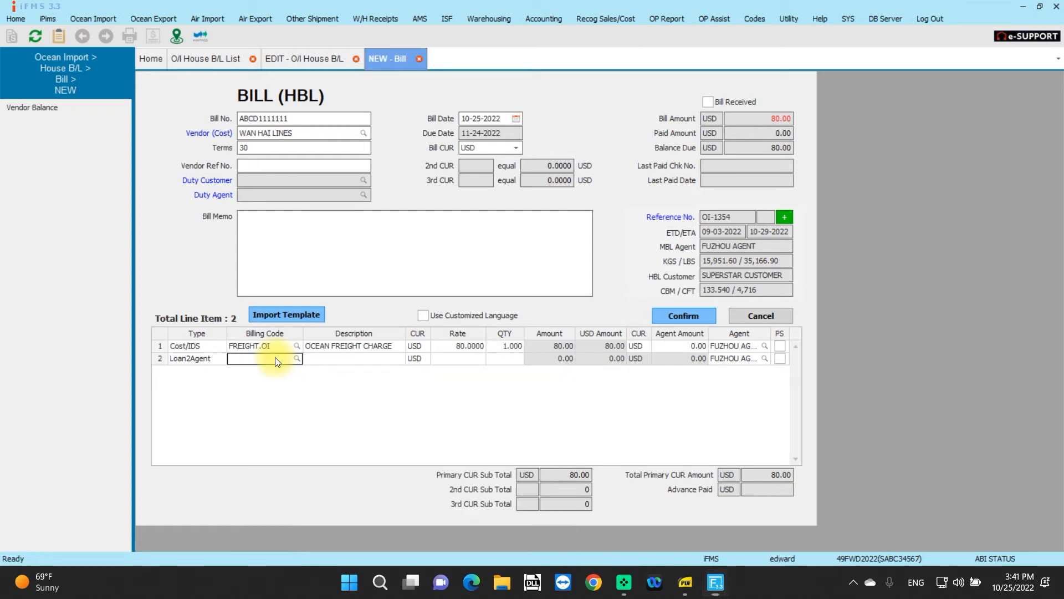
pyautogui.press('Tab')
pyautogui.press('Tab')
pyautogui.write('80')
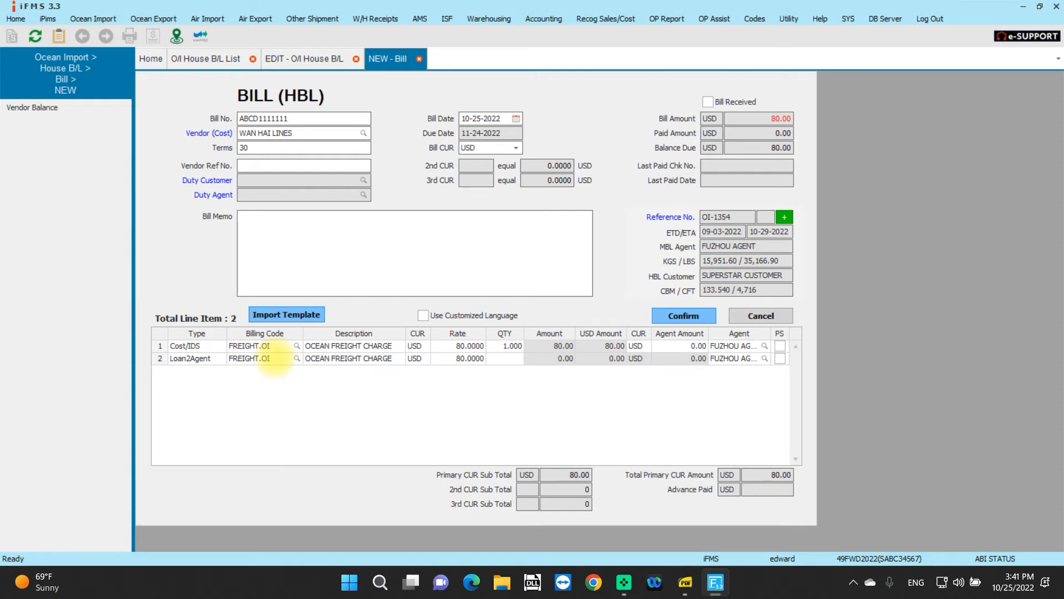
pyautogui.press('Tab')
# - Check the Loan2Agent line's rate and agent amount, and save the bill without creating another one
pyautogui.click(484, 364)
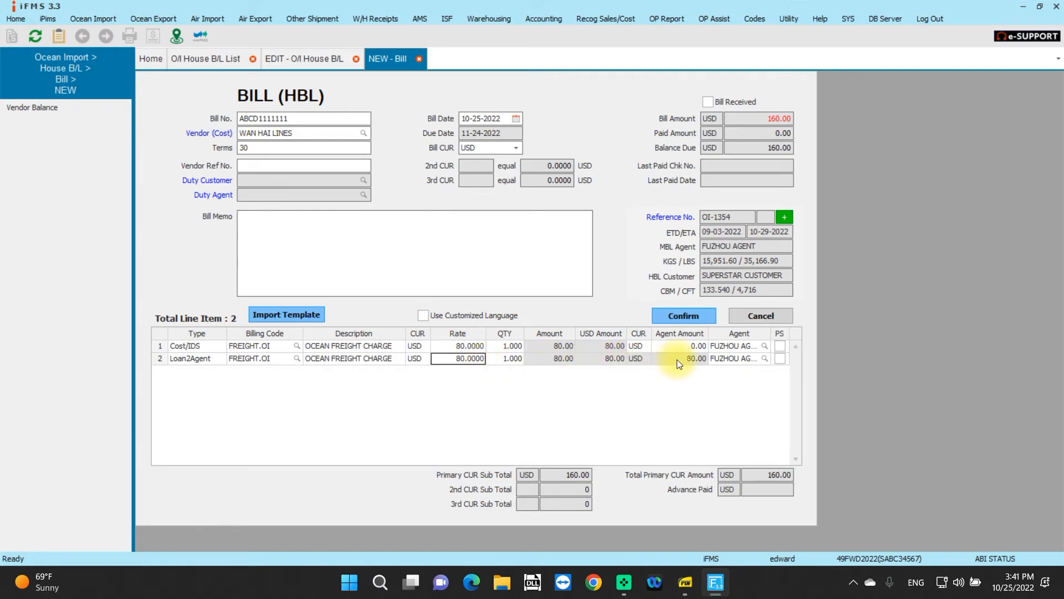
pyautogui.doubleClick(468, 360)
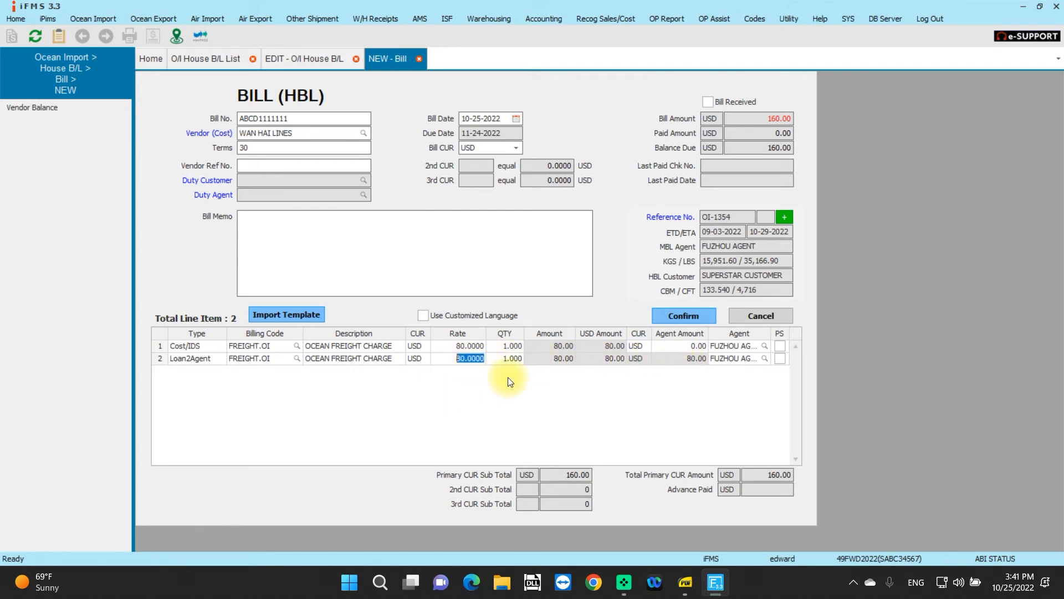
pyautogui.click(680, 362)
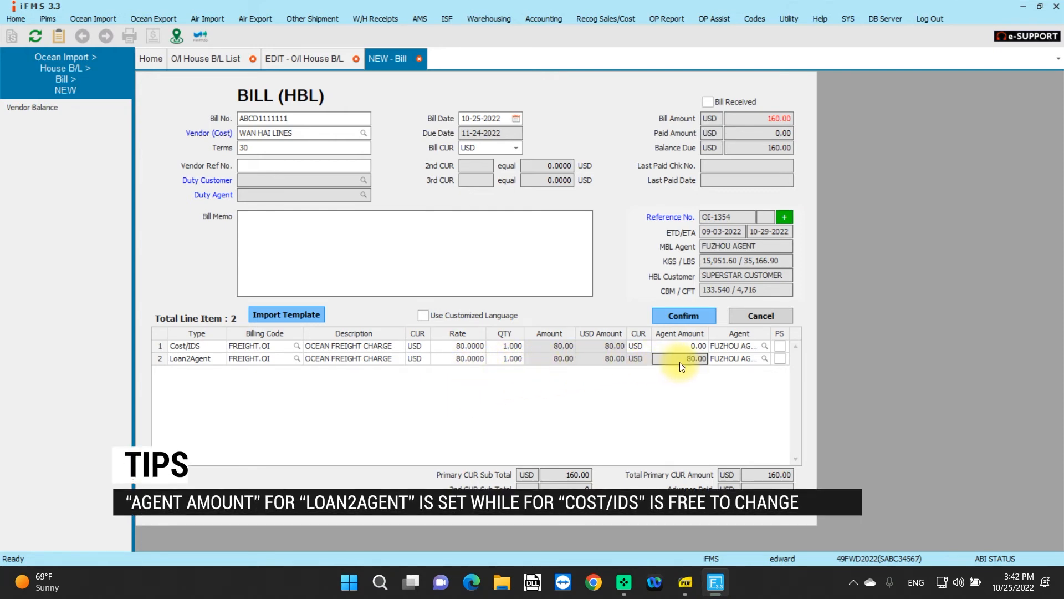
pyautogui.click(675, 322)
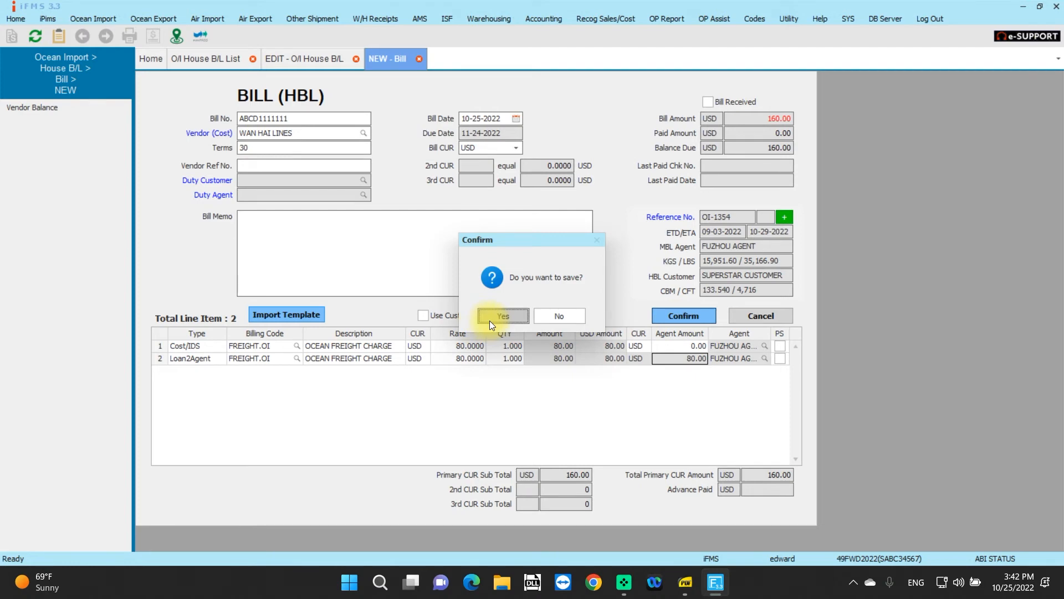
pyautogui.click(489, 316)
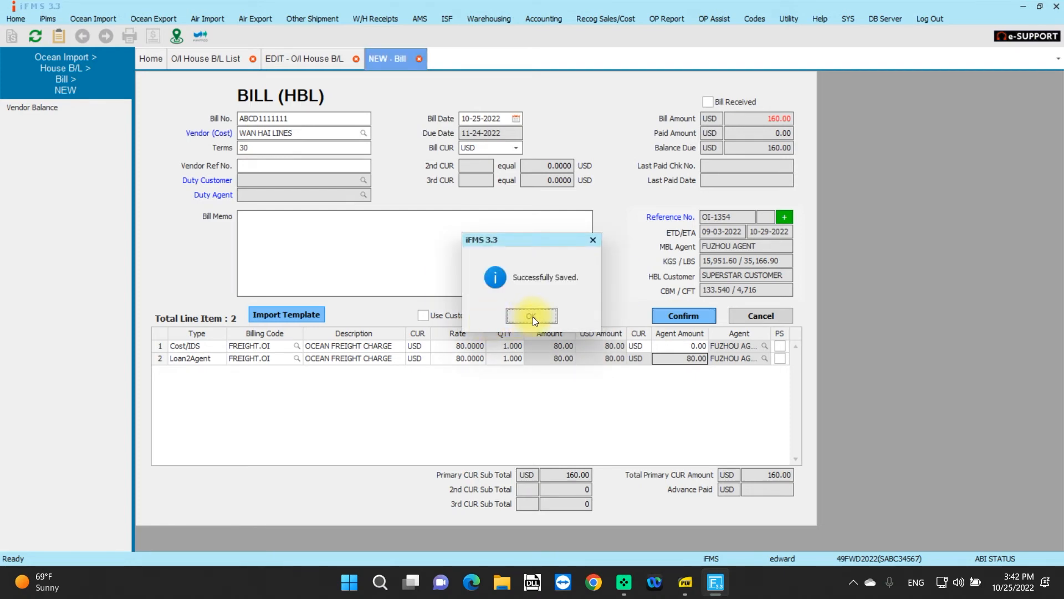
pyautogui.click(532, 317)
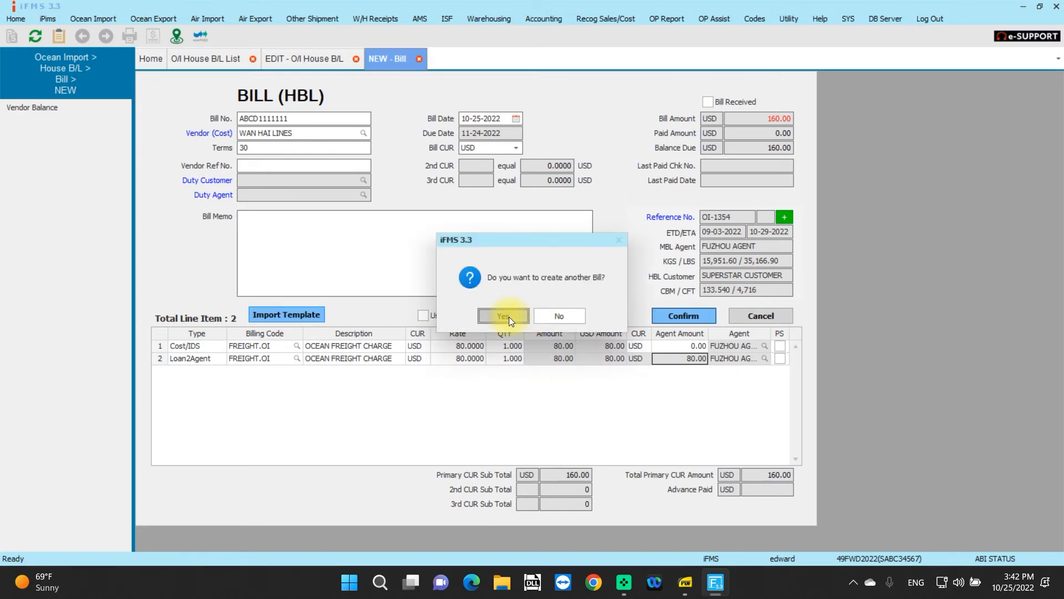
pyautogui.click(542, 320)
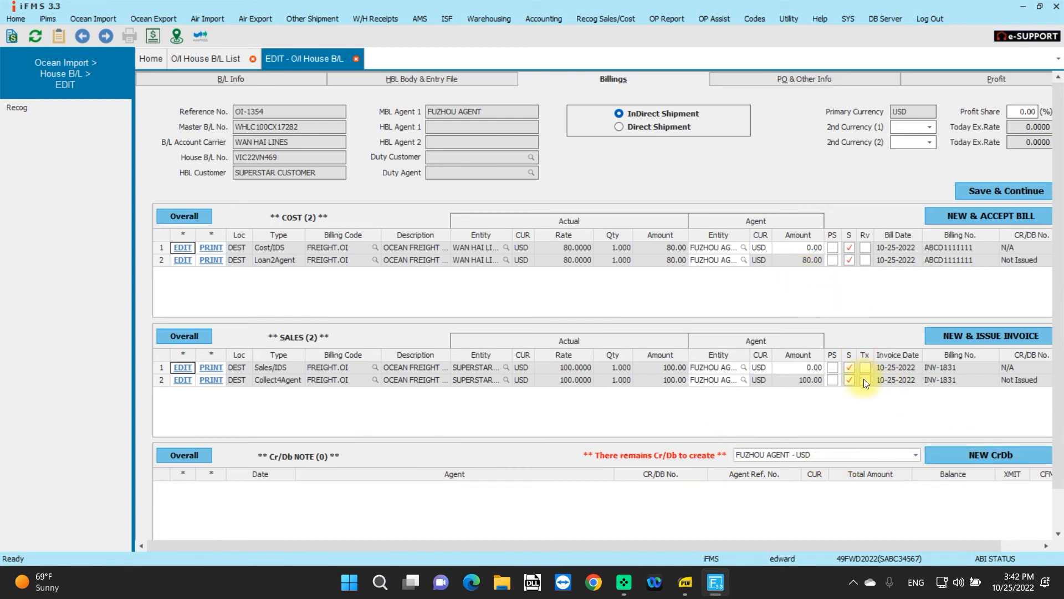
# - Create and save a credit/debit note for FUZHOU AGENT from the remaining Collect4Agent and Loan2Agent items
pyautogui.click(981, 456)
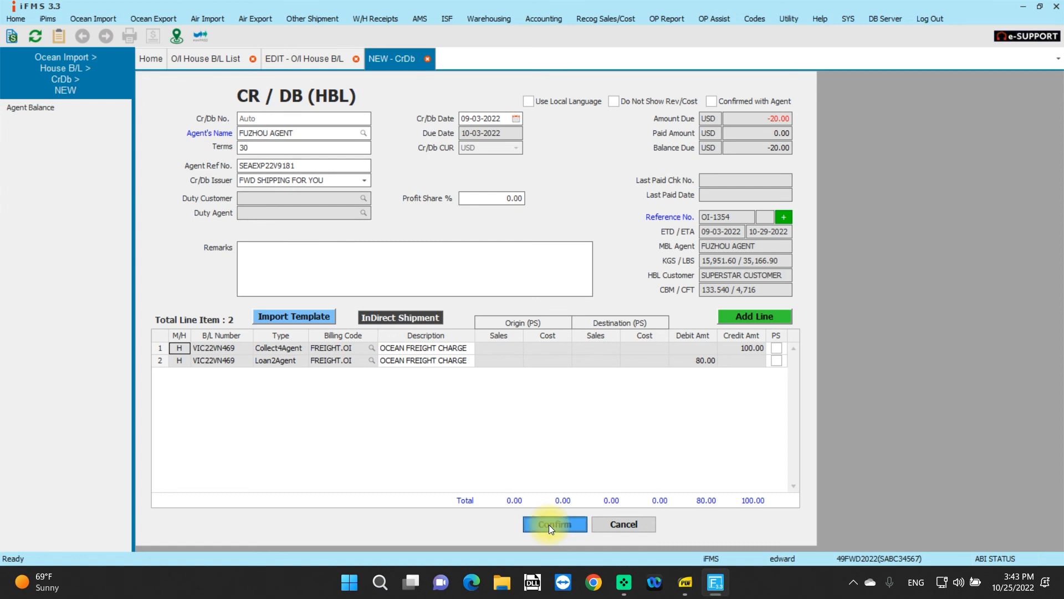
pyautogui.click(549, 524)
pyautogui.click(509, 316)
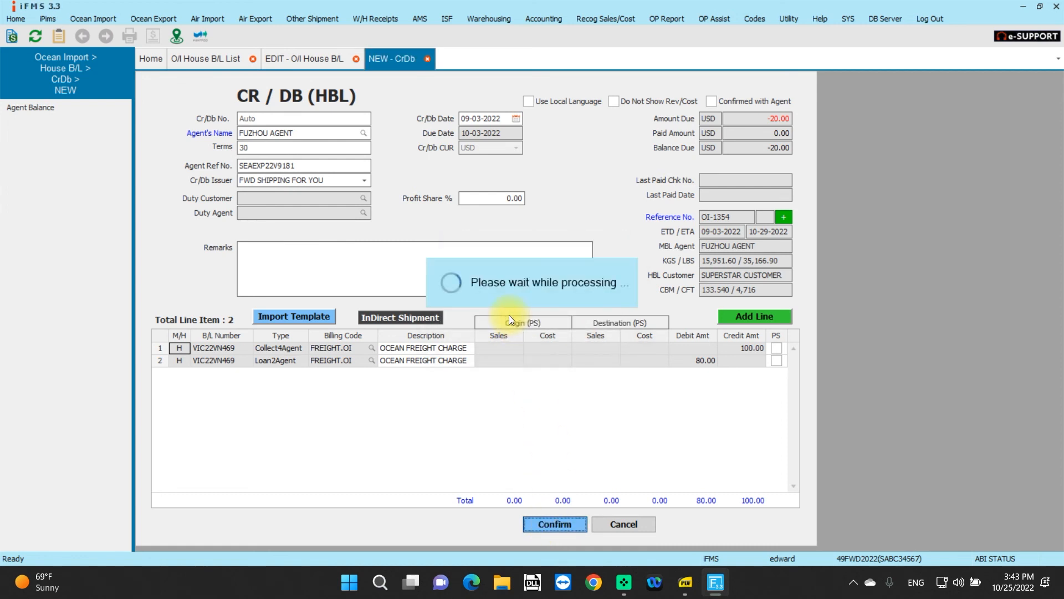